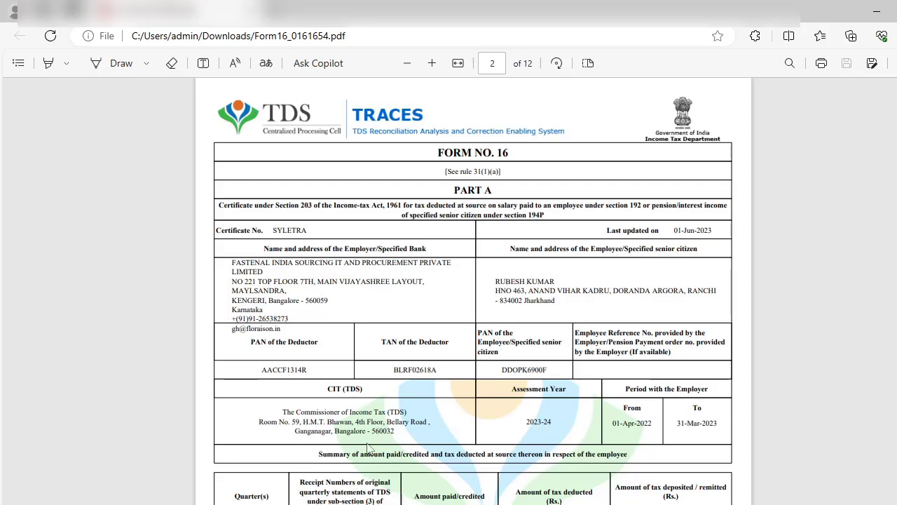
# Scroll the Form 16 PDF from the page 2 Part A header down to the page 5 section 10 and 16 entries.
pyautogui.scroll(-20, 367, 448)
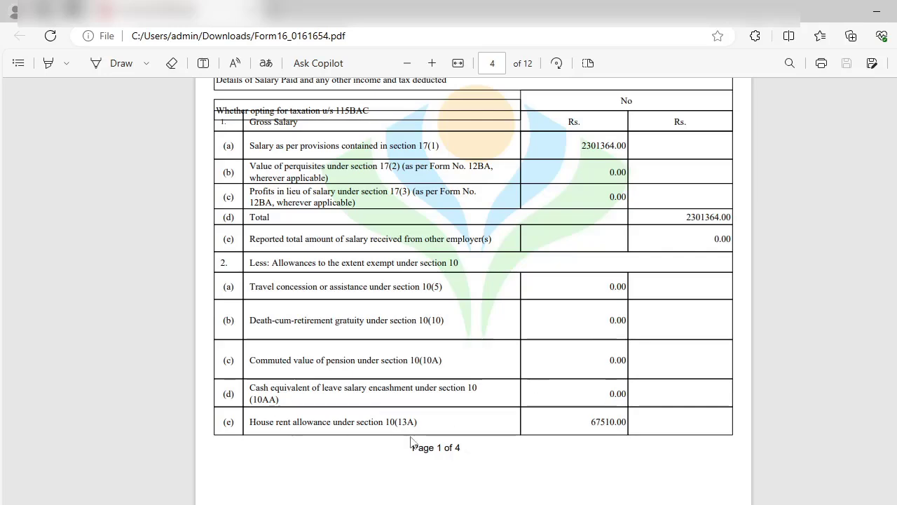
pyautogui.scroll(-5, 540, 452)
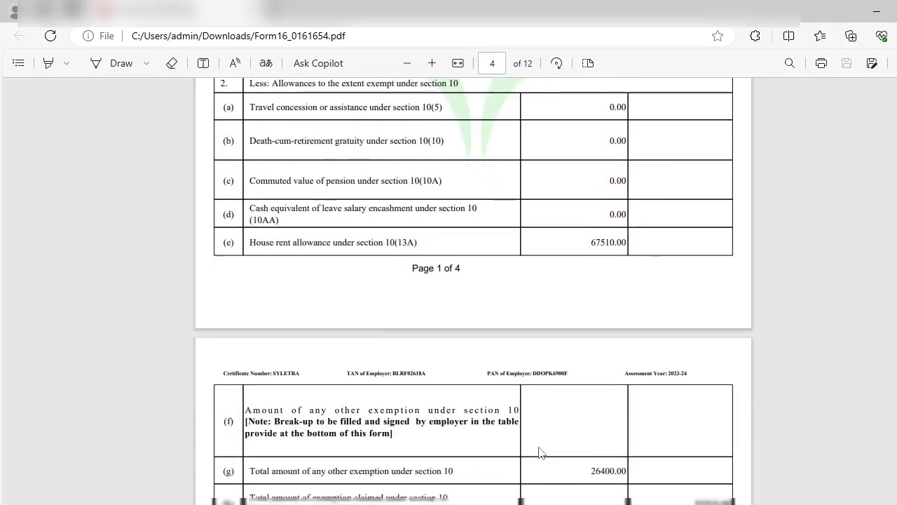
pyautogui.scroll(-1, 540, 452)
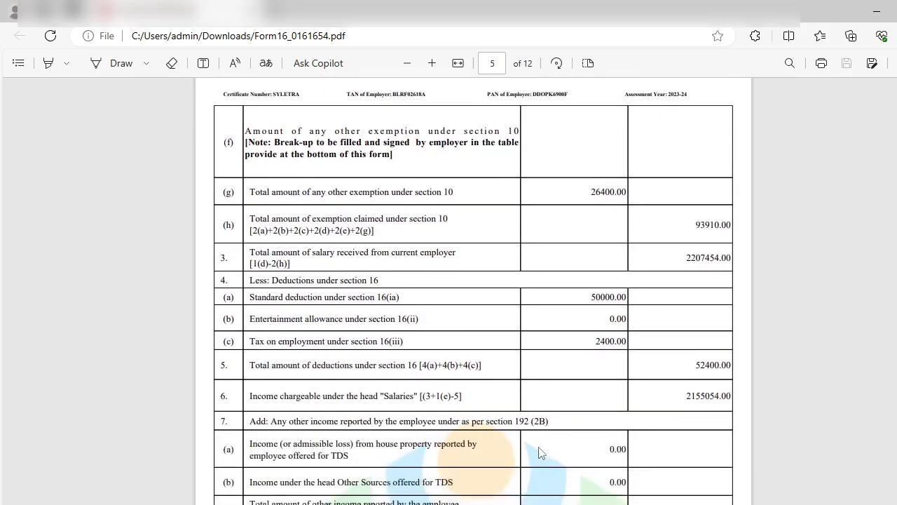
pyautogui.scroll(-2, 539, 453)
pyautogui.scroll(-3, 540, 452)
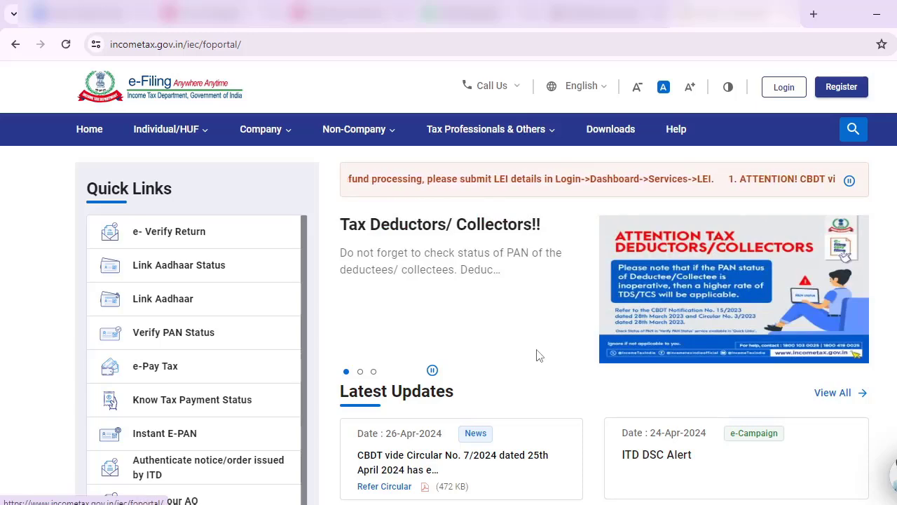
# Log in to e-Filing, choose e-File > Income Tax Returns > View Form 26AS, and confirm the TRACES redirect.
pyautogui.click(785, 102)
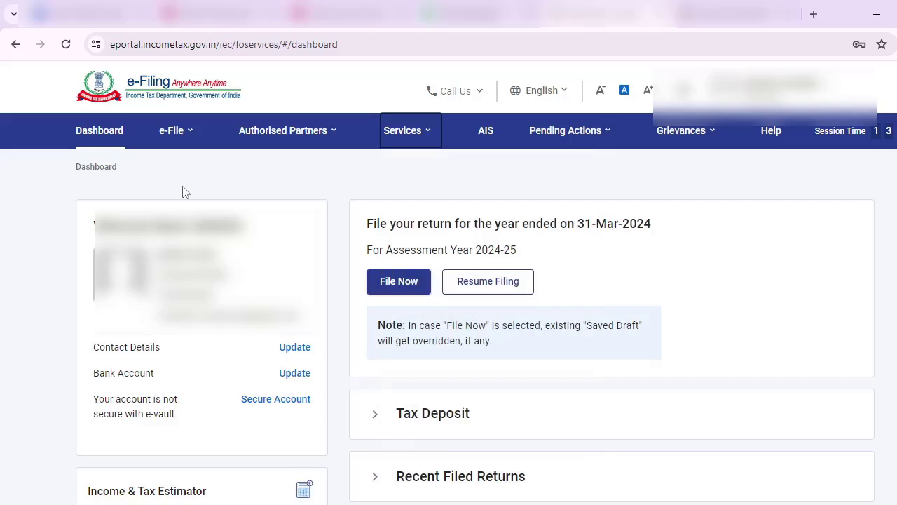
pyautogui.click(176, 133)
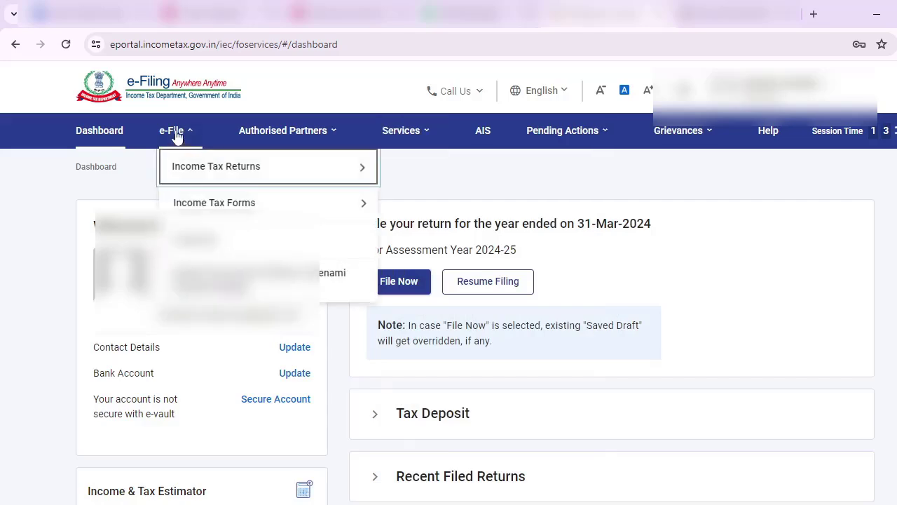
pyautogui.moveTo(208, 169)
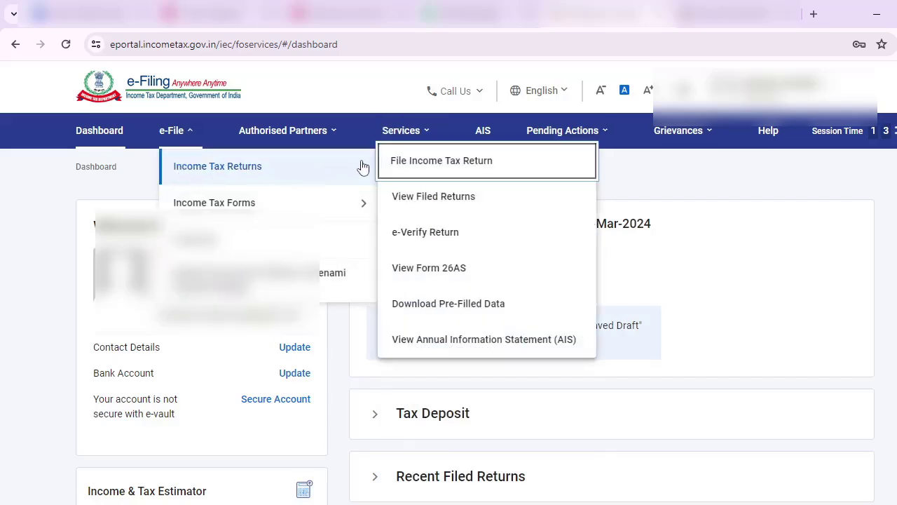
pyautogui.click(435, 269)
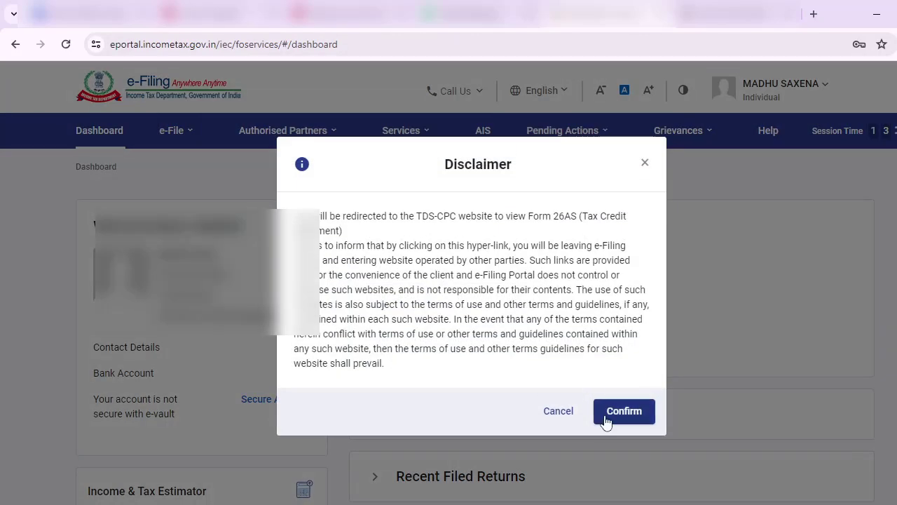
pyautogui.click(608, 414)
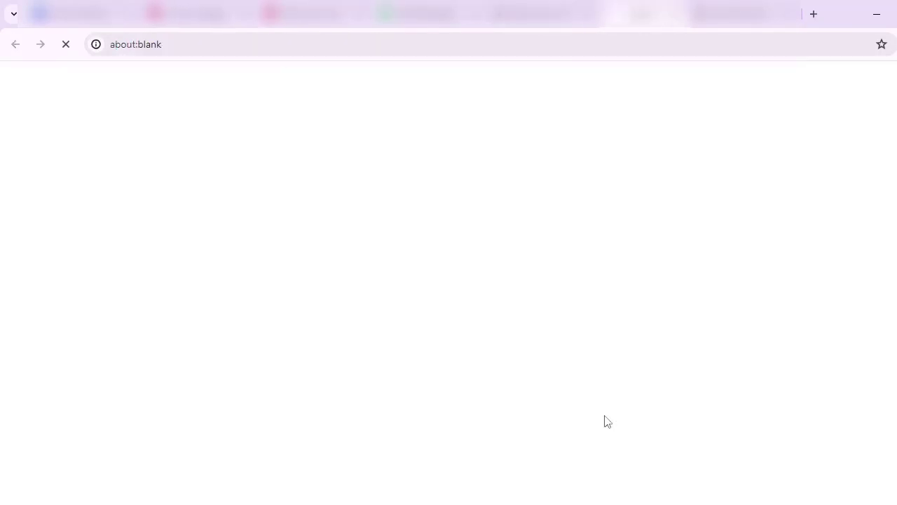
# Agree to the TRACES Form 16/16A notice and go to the View Tax Credit (Form 26AS) page.
pyautogui.click(239, 292)
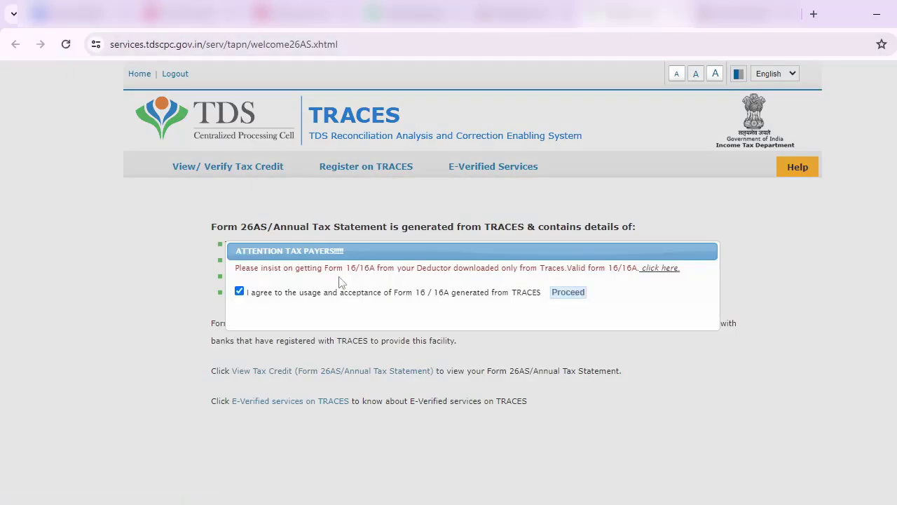
pyautogui.click(572, 296)
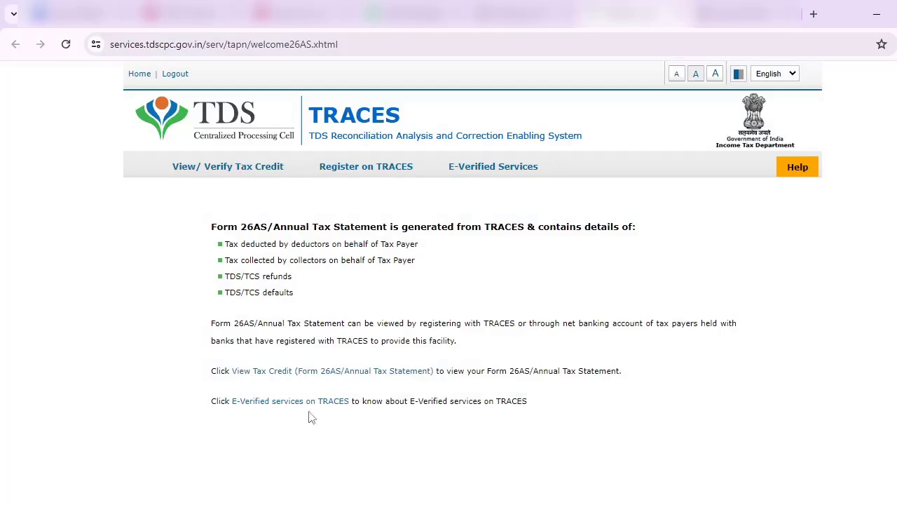
pyautogui.click(295, 375)
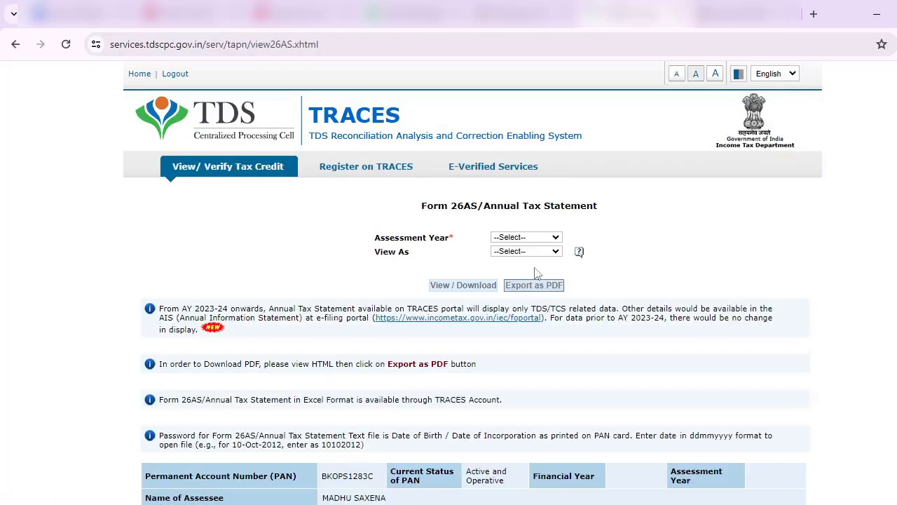
# View Form 26AS for assessment year 2024-25 in HTML format.
pyautogui.click(538, 239)
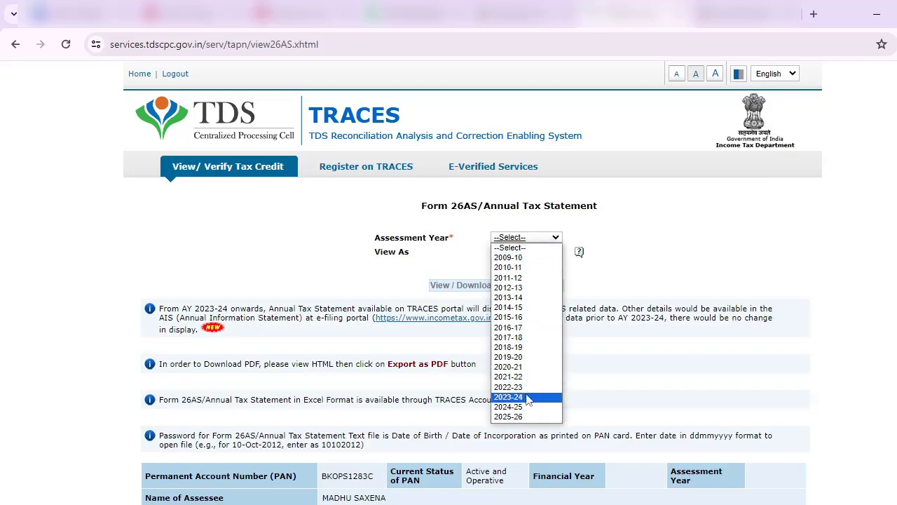
pyautogui.click(526, 407)
pyautogui.click(547, 253)
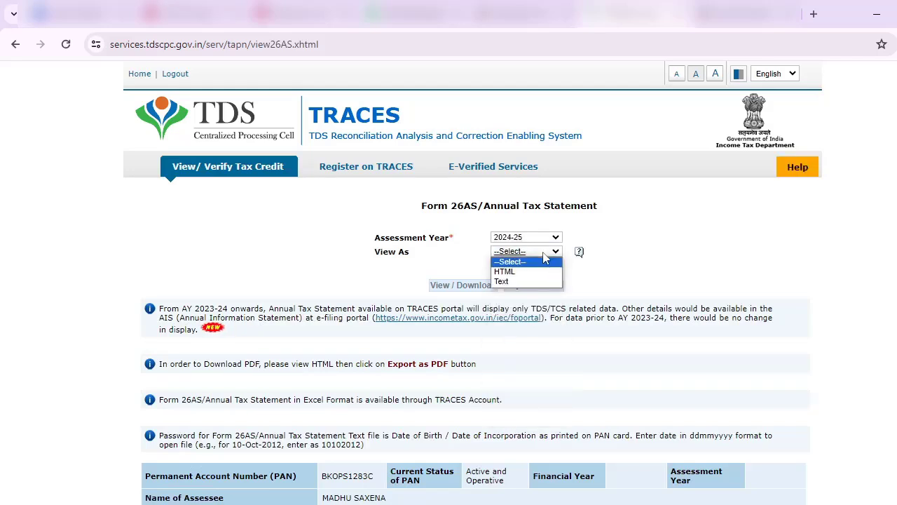
pyautogui.click(539, 269)
pyautogui.click(496, 288)
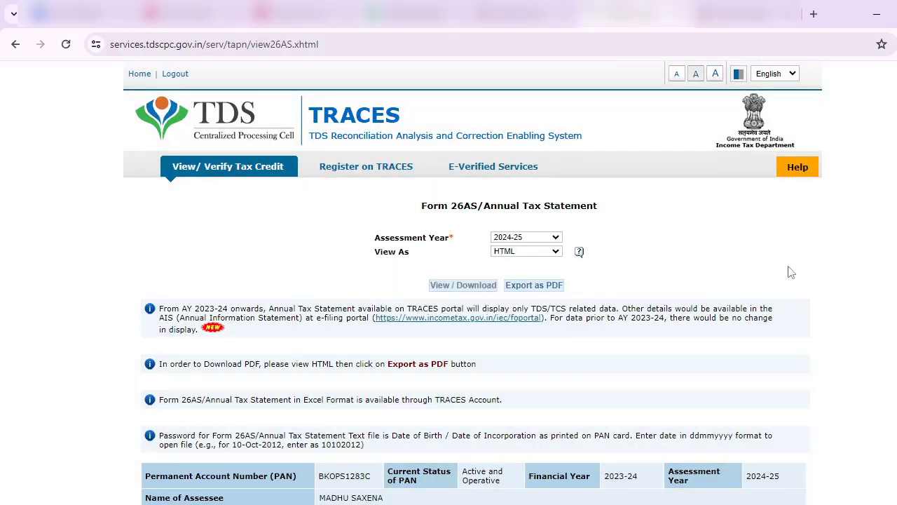
# Copy Canara Bank's TAN from the Part-I deductor table of the 2024-25 Form 26AS.
pyautogui.scroll(-1, 791, 272)
pyautogui.scroll(-10, 791, 272)
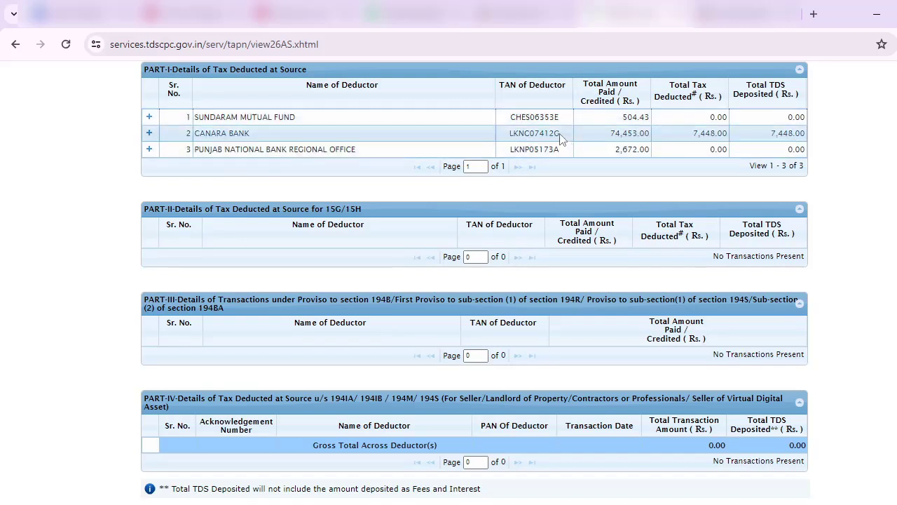
pyautogui.moveTo(560, 133); pyautogui.dragTo(509, 133)
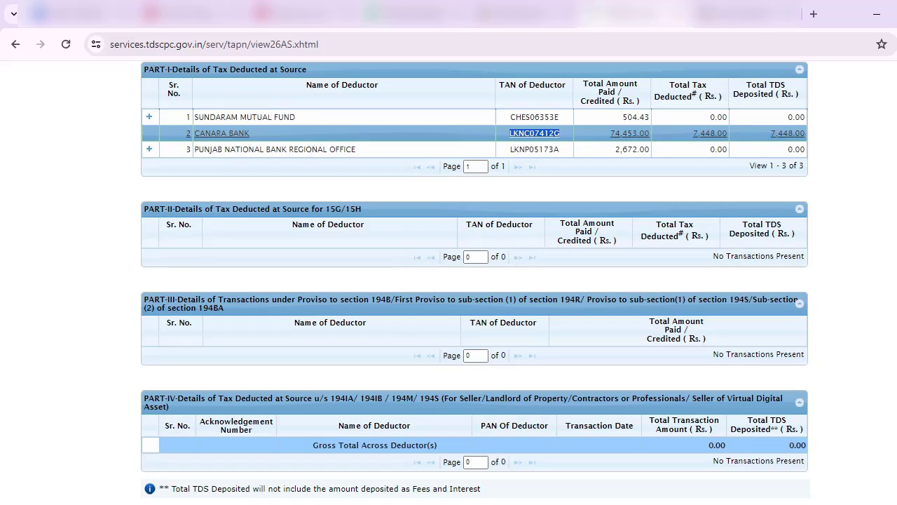
pyautogui.scroll(15, 214, 201)
pyautogui.moveTo(215, 201)
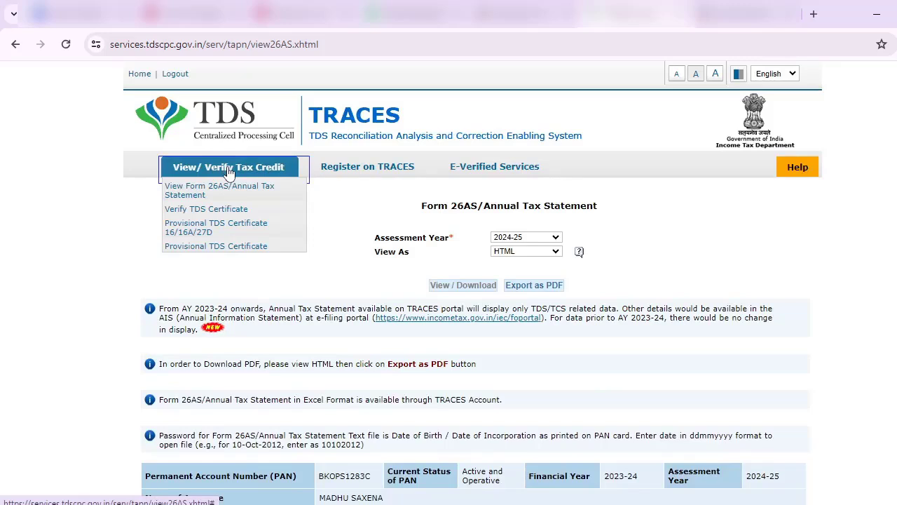
# Open the Provisional TDS Certificate 16/16A/27D form and paste Canara Bank's TAN as deductor TAN.
pyautogui.click(229, 232)
pyautogui.click(275, 254)
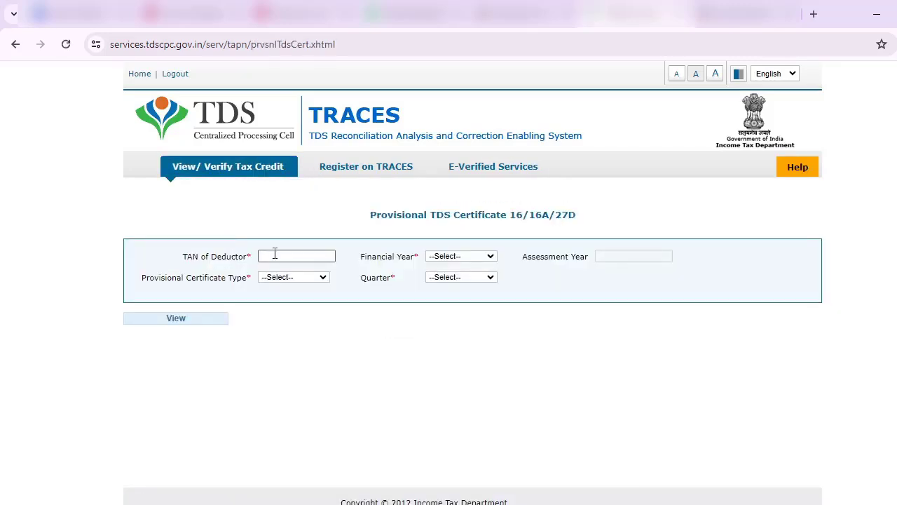
# Request Form 16A for financial year 2023-24, quarter Q4, which returns no data available.
pyautogui.click(451, 256)
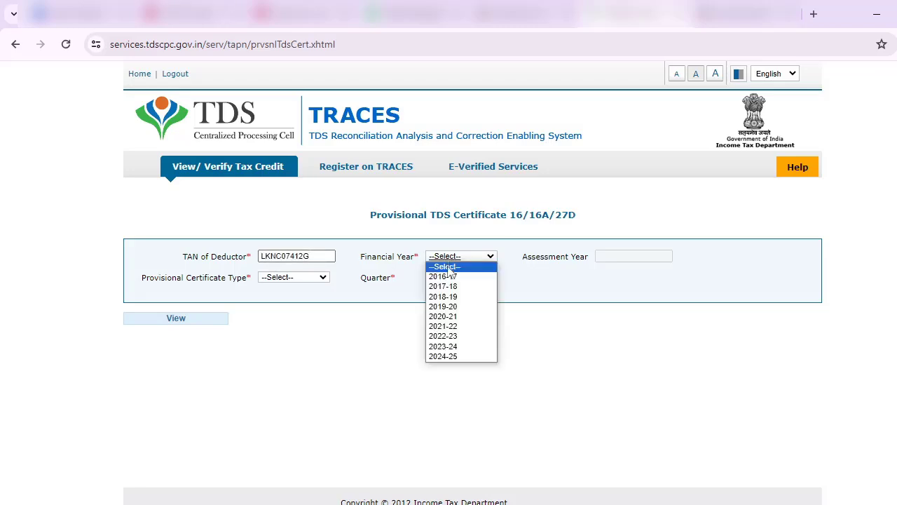
pyautogui.click(452, 347)
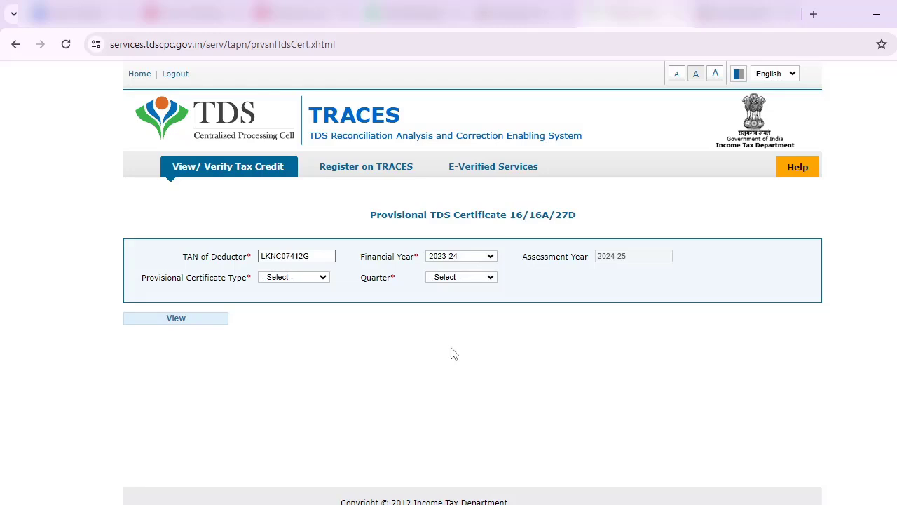
pyautogui.click(303, 280)
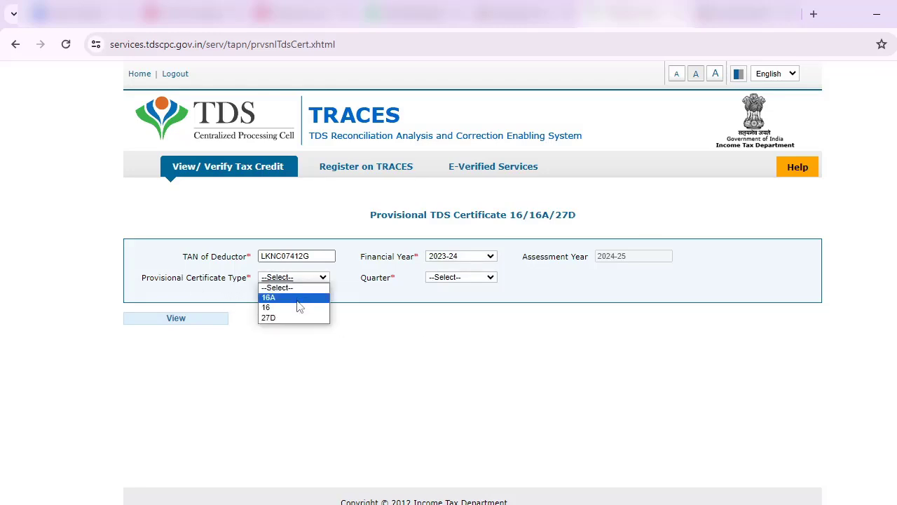
pyautogui.click(297, 298)
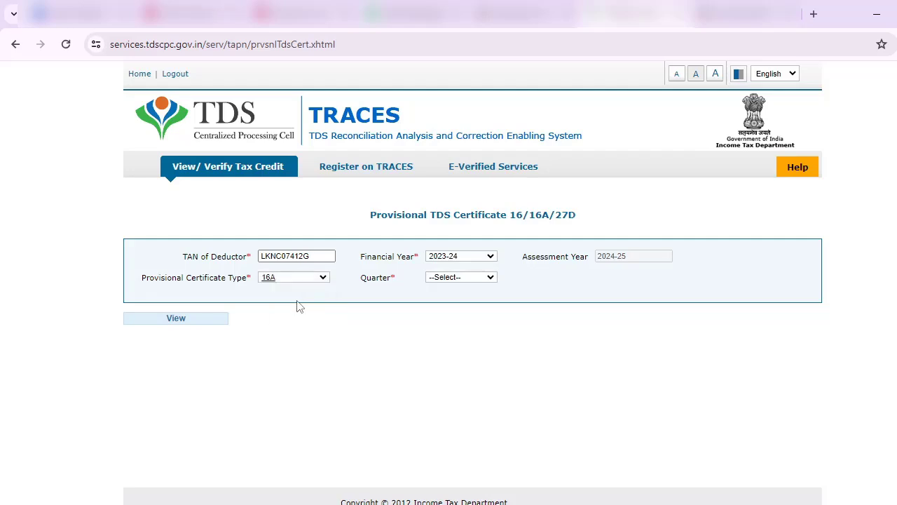
pyautogui.click(473, 280)
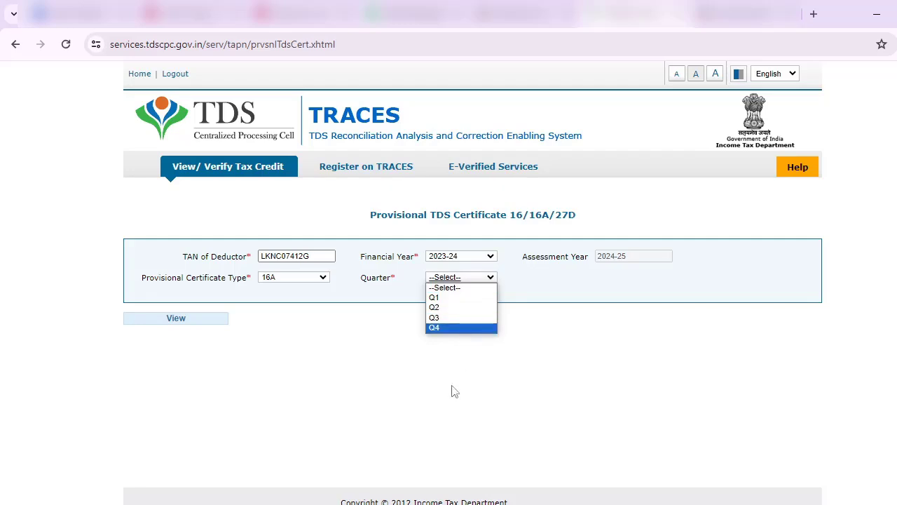
pyautogui.click(441, 328)
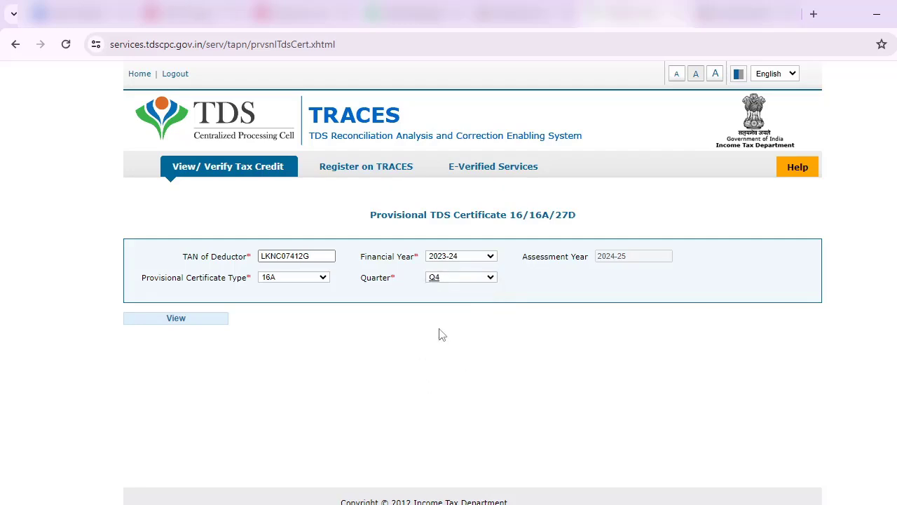
pyautogui.click(174, 326)
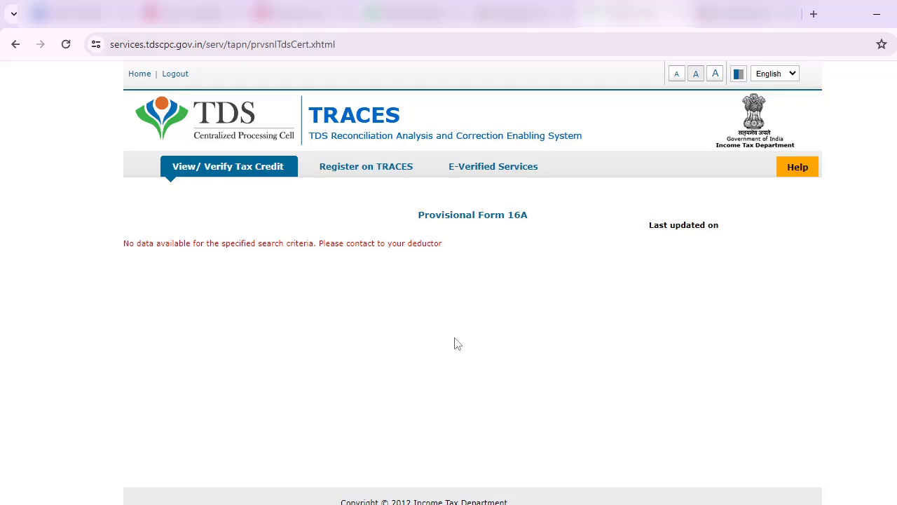
pyautogui.moveTo(248, 171)
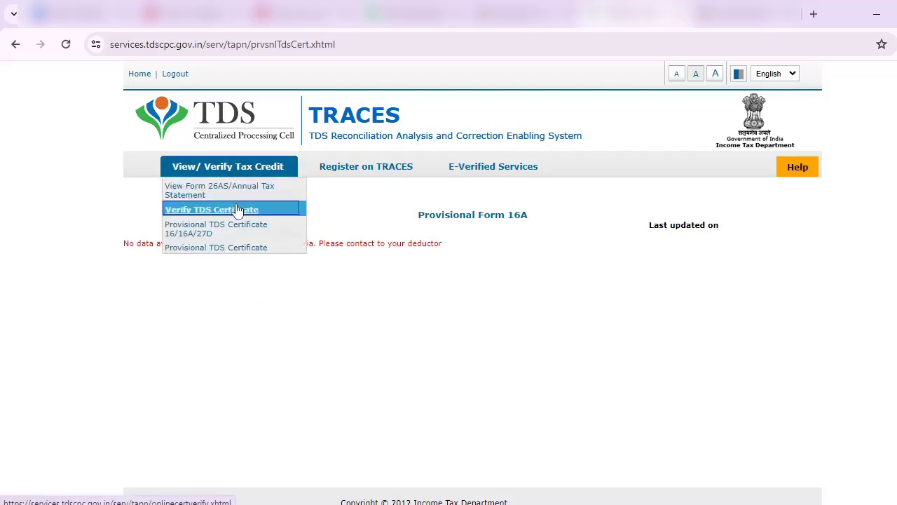
# Reopen the Provisional TDS Certificate form and paste Canara Bank's TAN again.
pyautogui.click(235, 231)
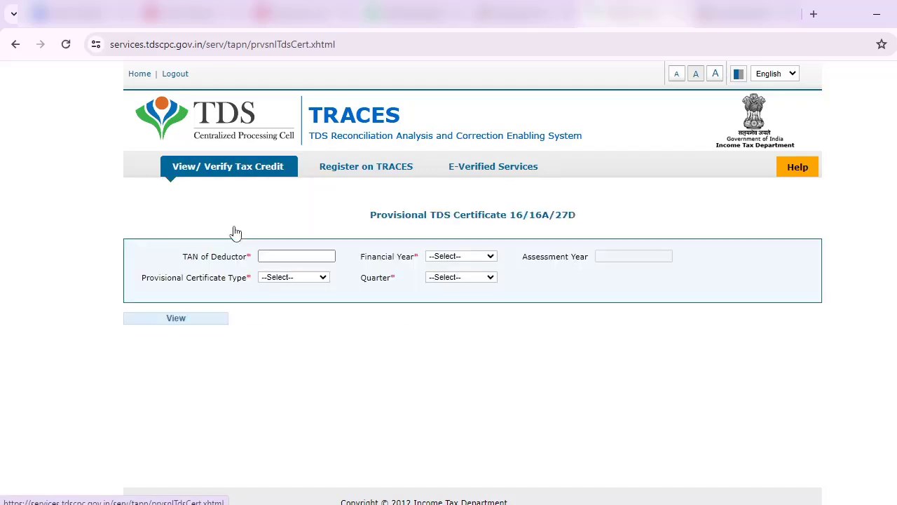
pyautogui.click(271, 256)
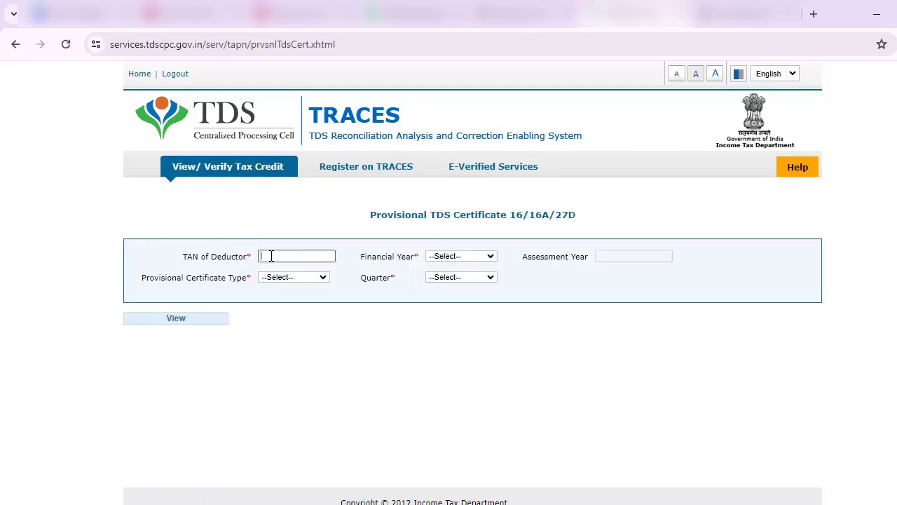
# Select financial year 2023-24, certificate type 16A and quarter Q2, then view the certificate.
pyautogui.click(443, 259)
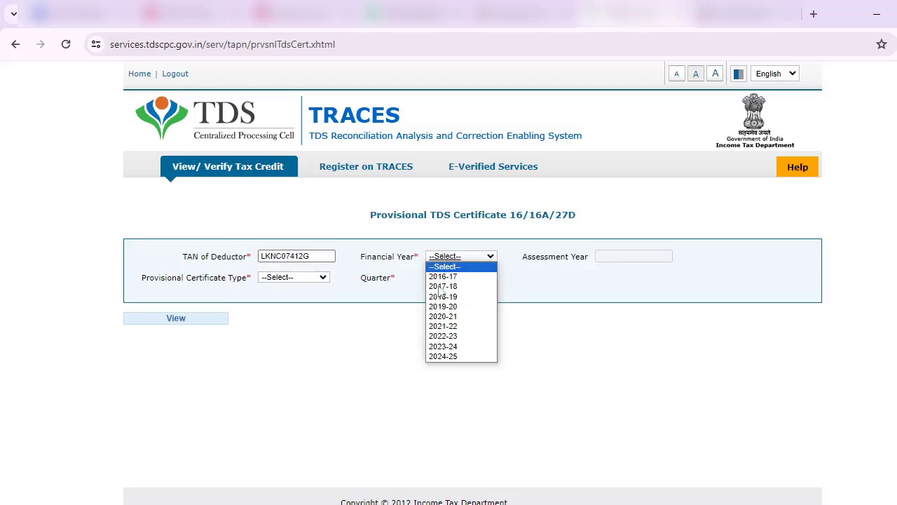
pyautogui.click(442, 346)
pyautogui.click(284, 278)
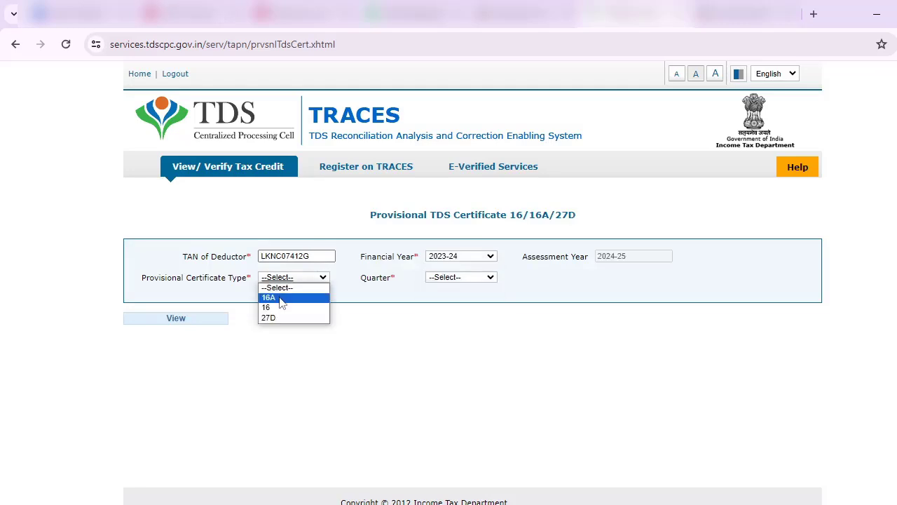
pyautogui.click(282, 297)
pyautogui.click(462, 277)
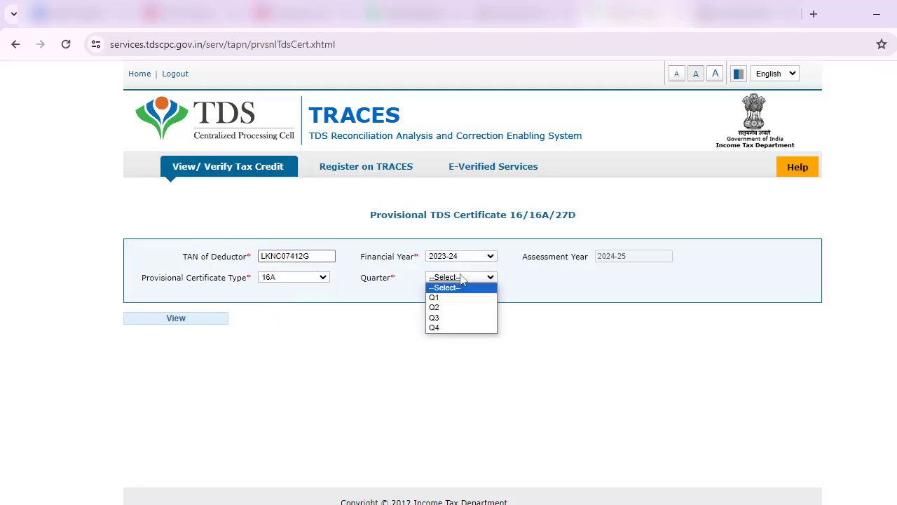
pyautogui.click(454, 308)
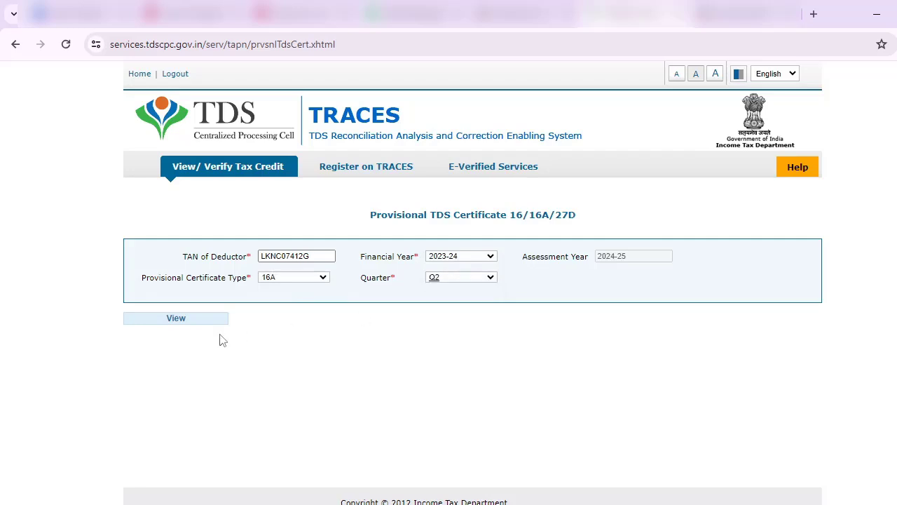
pyautogui.click(179, 319)
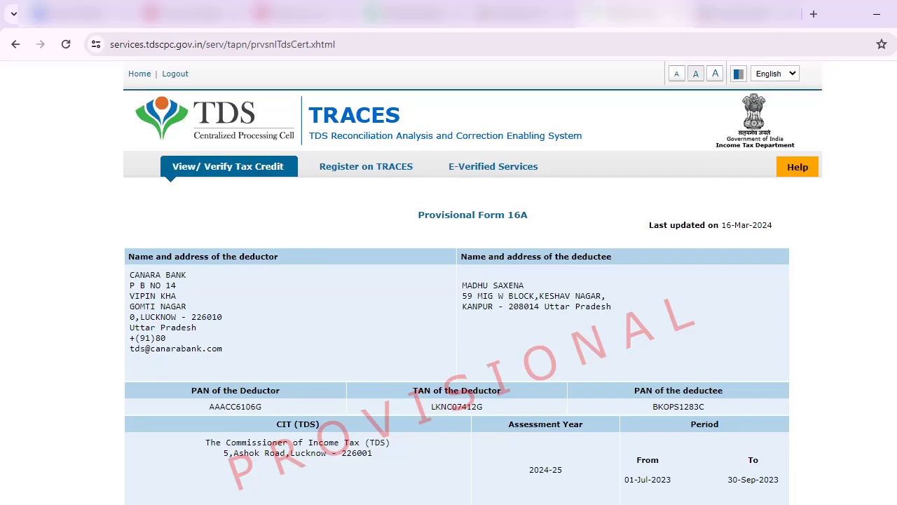
# Scroll through the Q2 Form 16A challan tables and back to the 58,118.00 section 194A payment summary.
pyautogui.scroll(-10, 289, 111)
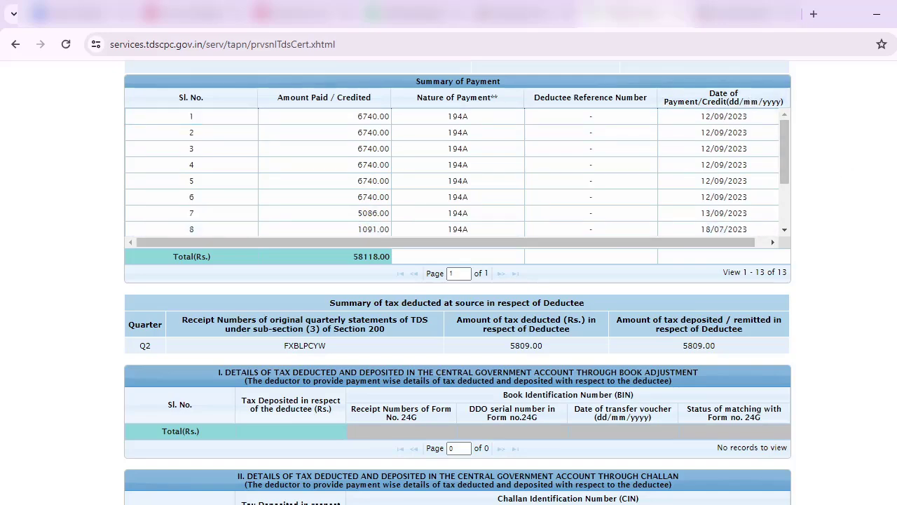
pyautogui.scroll(-4, 457, 361)
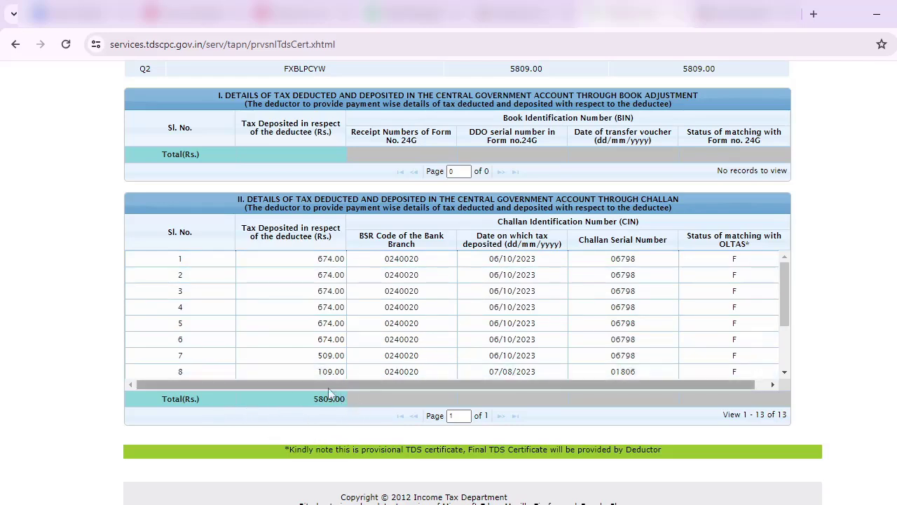
pyautogui.scroll(5, 330, 394)
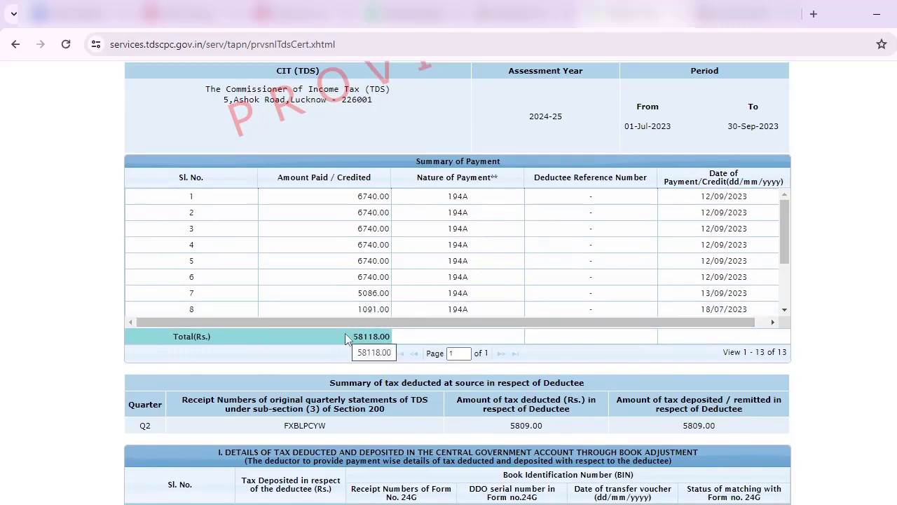
pyautogui.scroll(-1, 346, 340)
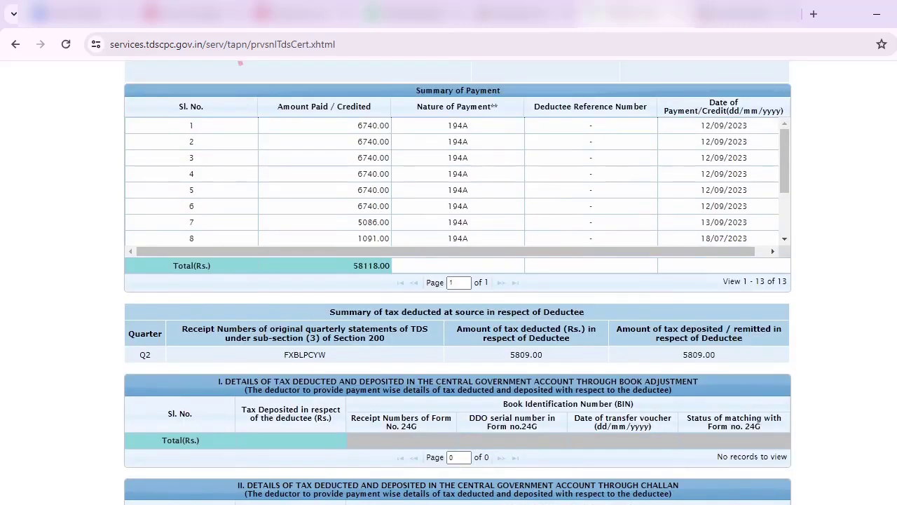